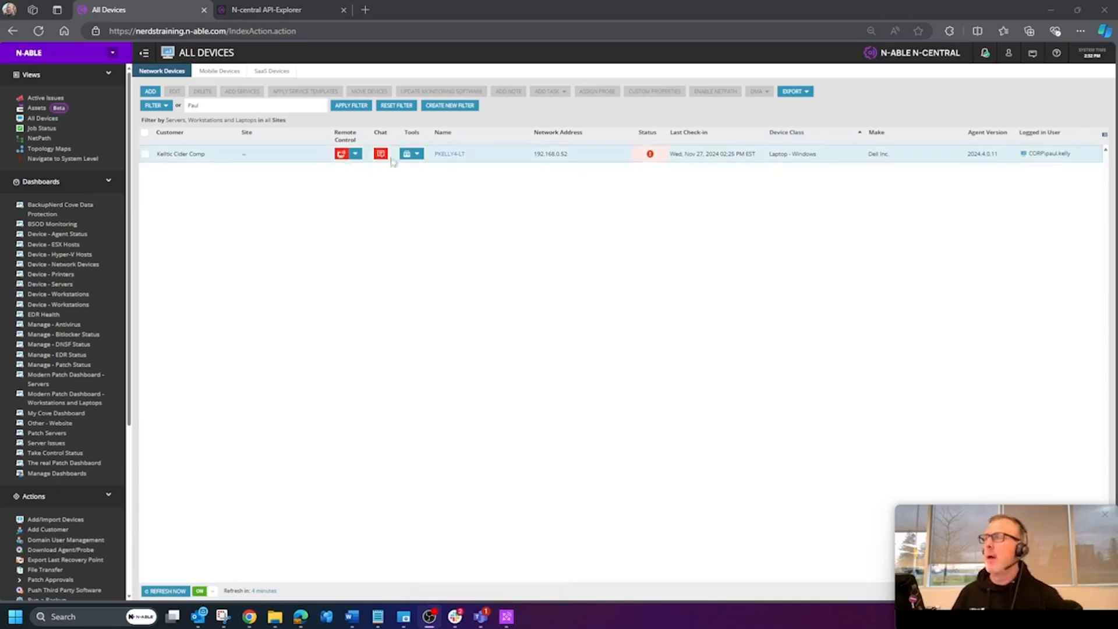
# - Switch to the laptop's Take Control session and open its primary monitor in a separate window
pyautogui.moveTo(505, 621)
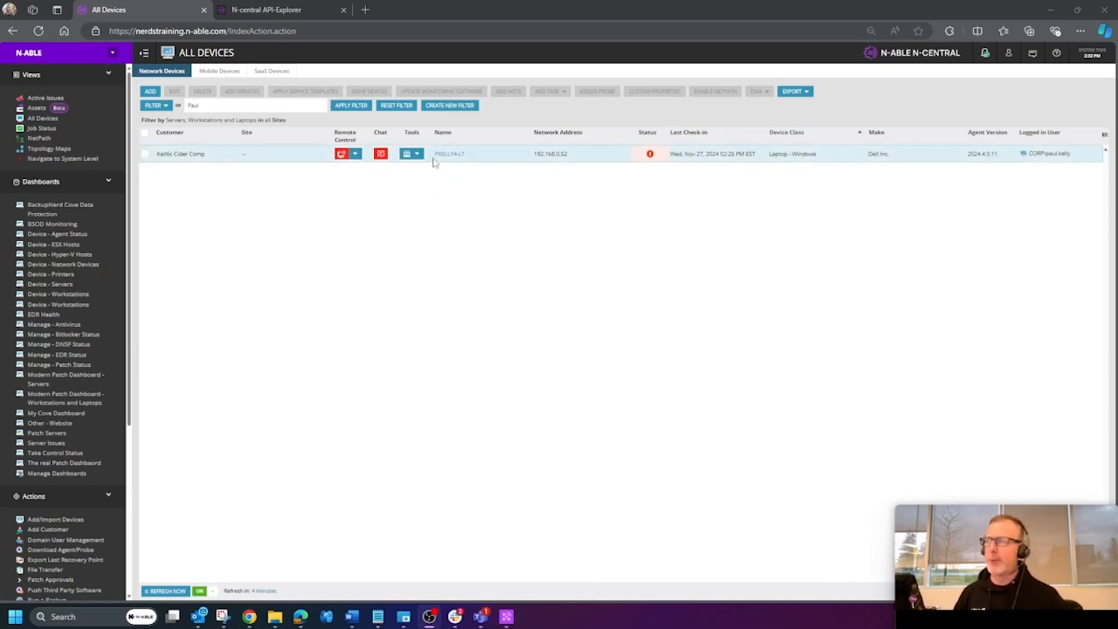
pyautogui.click(507, 623)
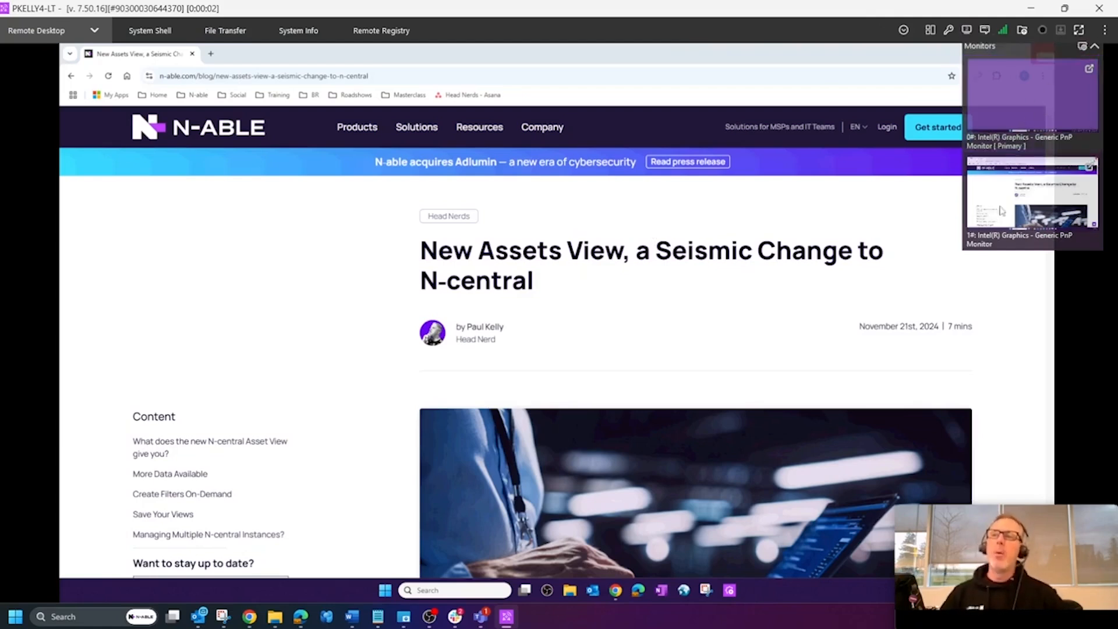
pyautogui.click(1091, 71)
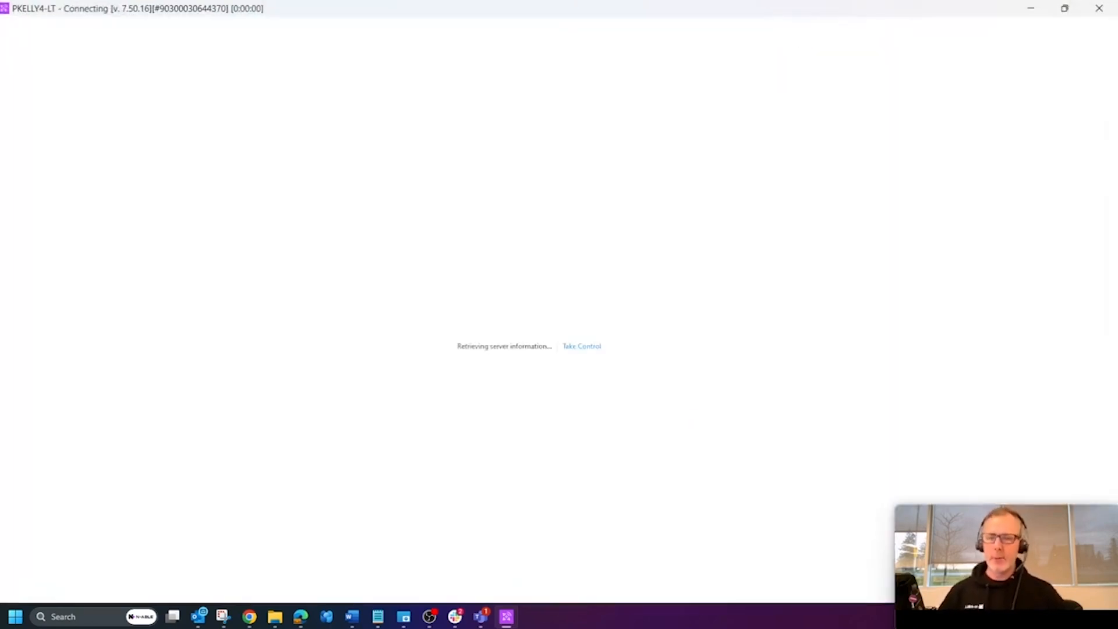
# - Reposition the separate monitor window over the main remote session, and close it
pyautogui.moveTo(332, 4); pyautogui.dragTo(345, 120)
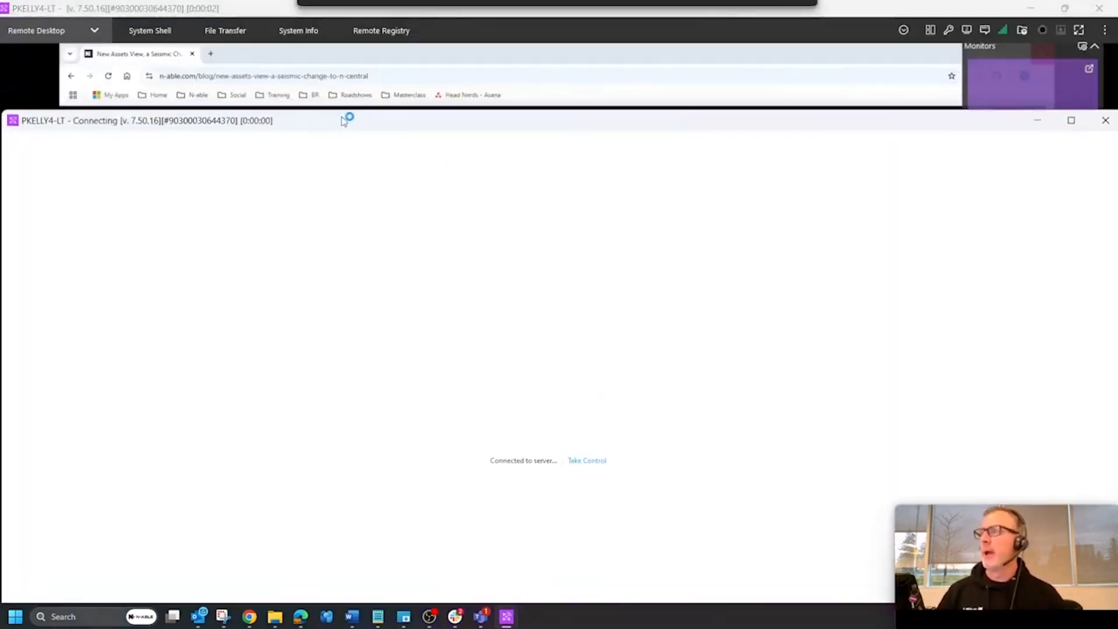
pyautogui.click(1072, 120)
pyautogui.click(1065, 8)
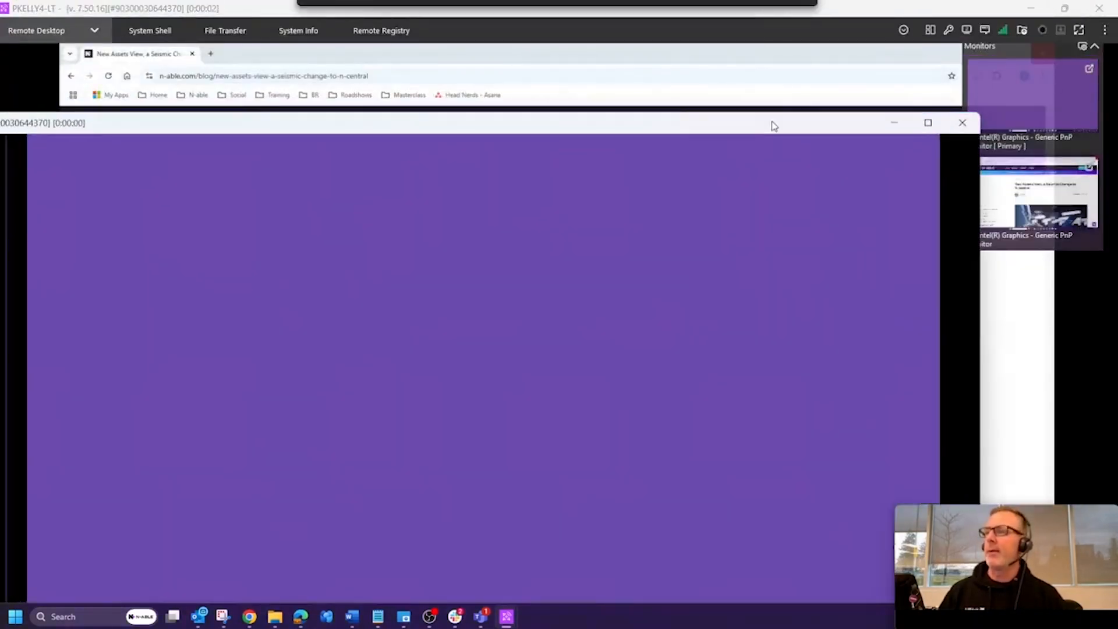
pyautogui.moveTo(774, 126); pyautogui.dragTo(884, 125)
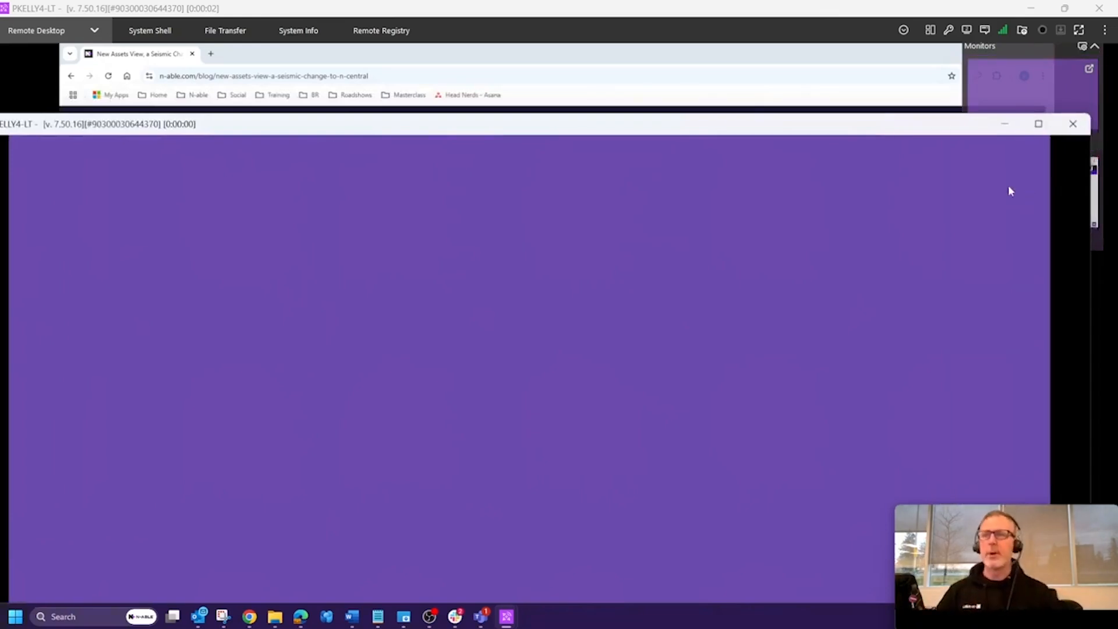
pyautogui.click(1075, 126)
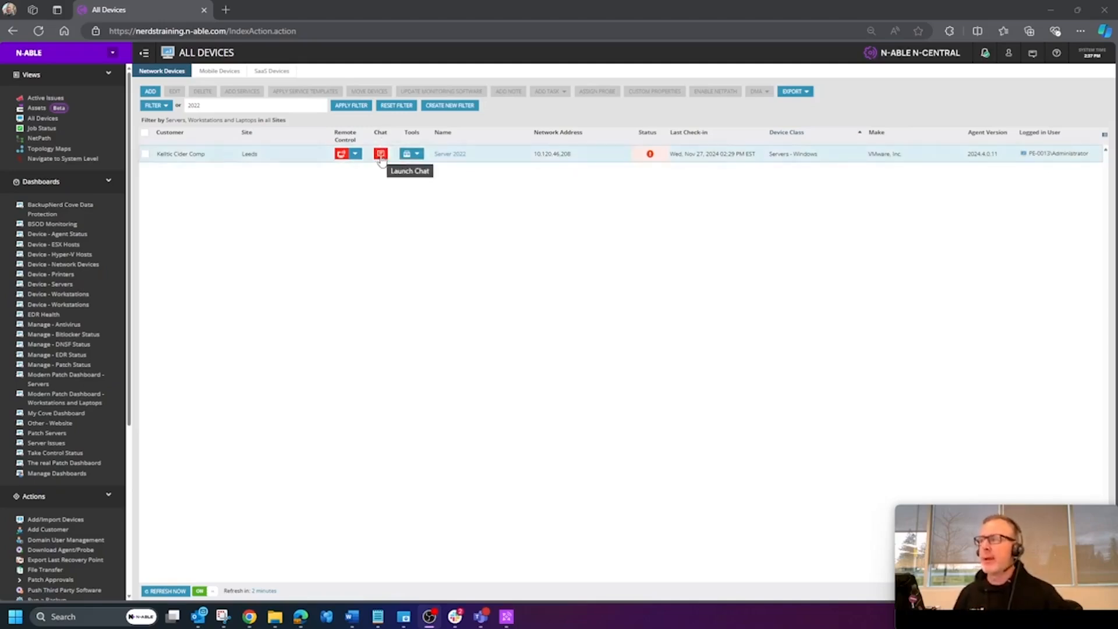
# - Launch a chat with Server 2022 and accept the chat request in its remote session
pyautogui.click(381, 157)
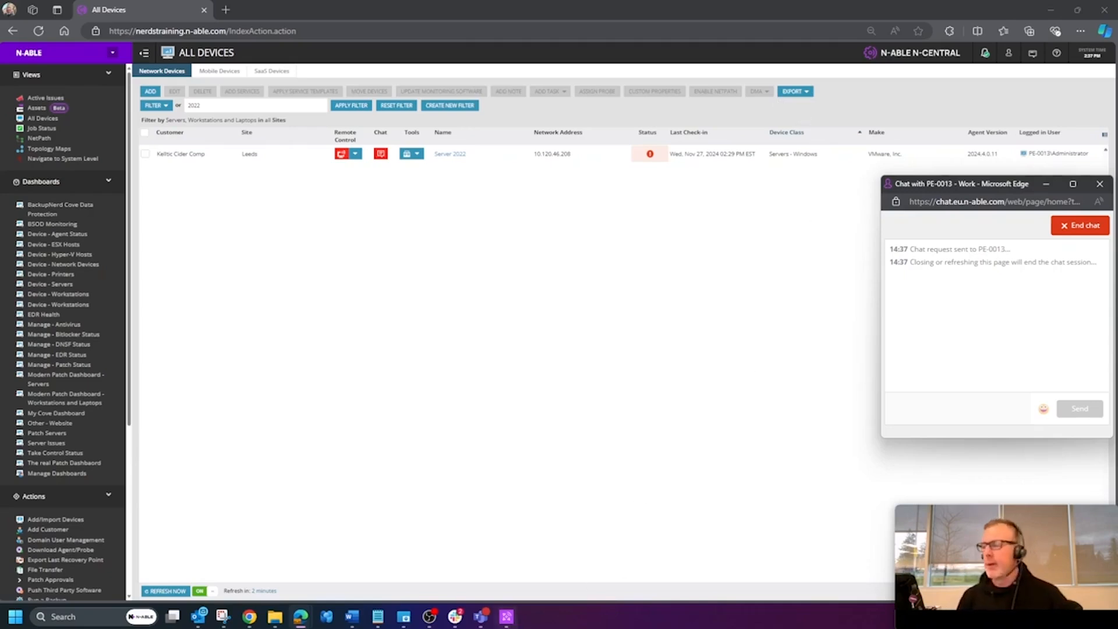
pyautogui.moveTo(508, 619)
pyautogui.click(512, 565)
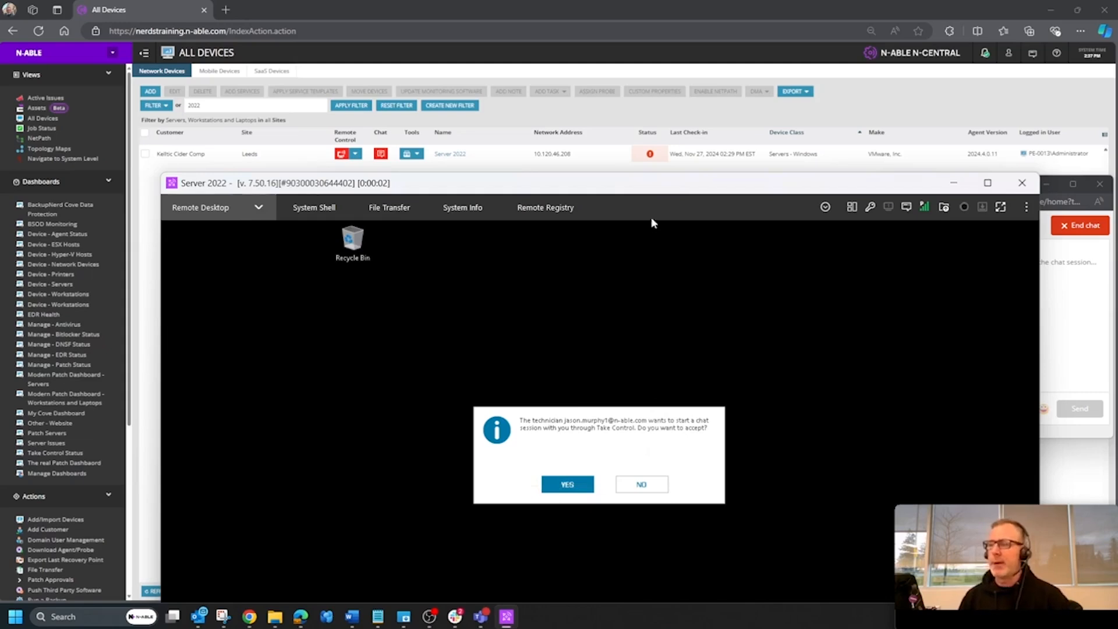
pyautogui.moveTo(681, 188); pyautogui.dragTo(597, 90)
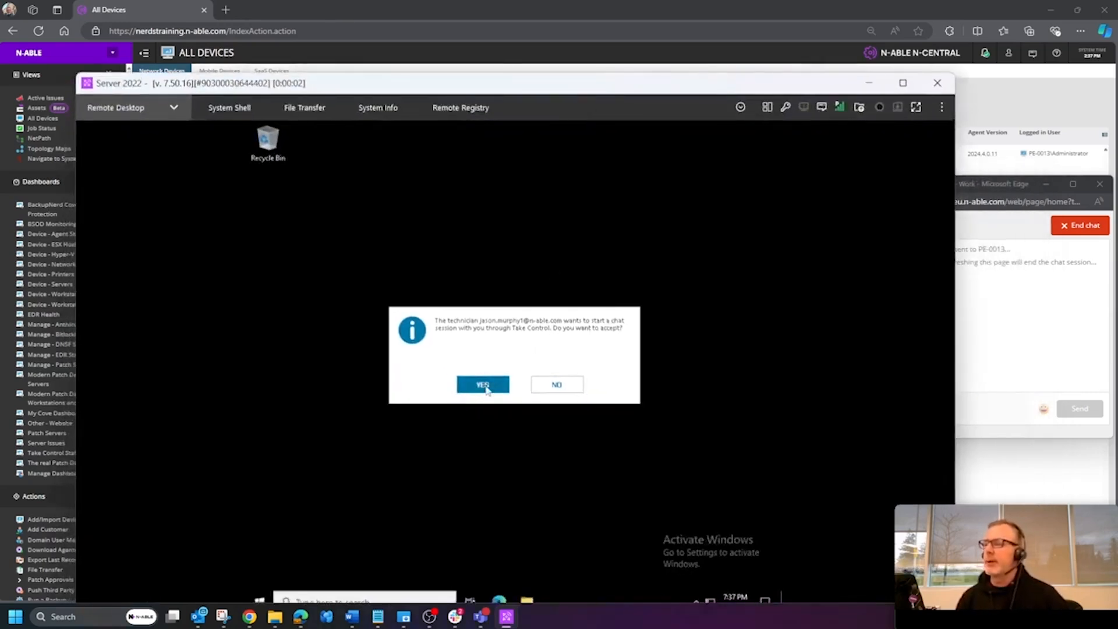
pyautogui.click(488, 388)
# - Send a chat message greeting the recipient by first name and asking "can I help you today???"
pyautogui.click(959, 412)
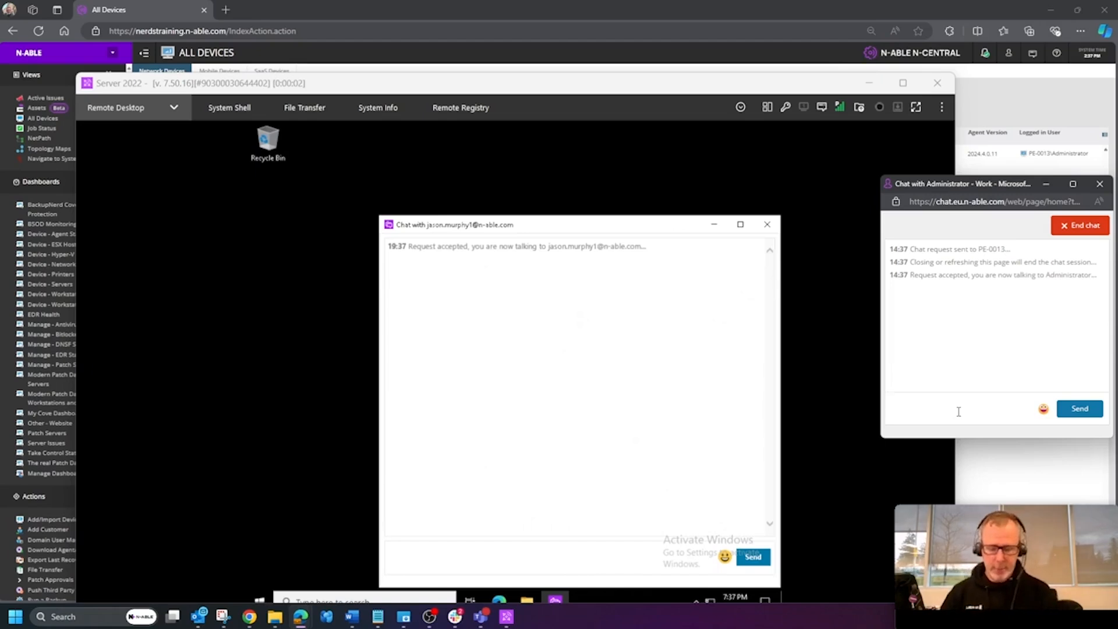
pyautogui.write('Hi Jason,')
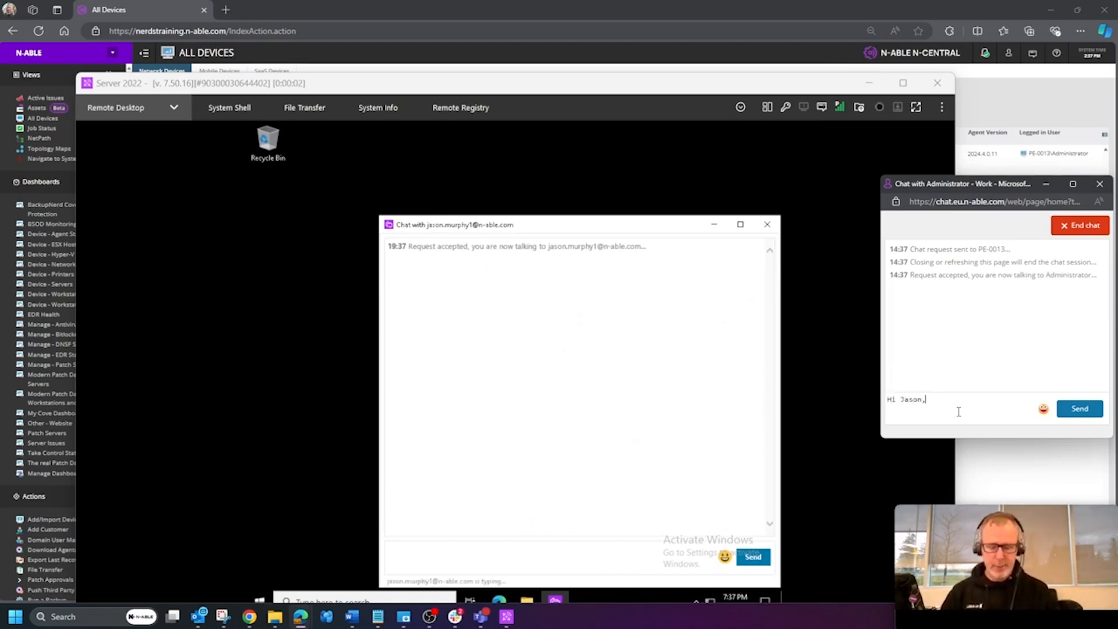
pyautogui.write(' can I help you')
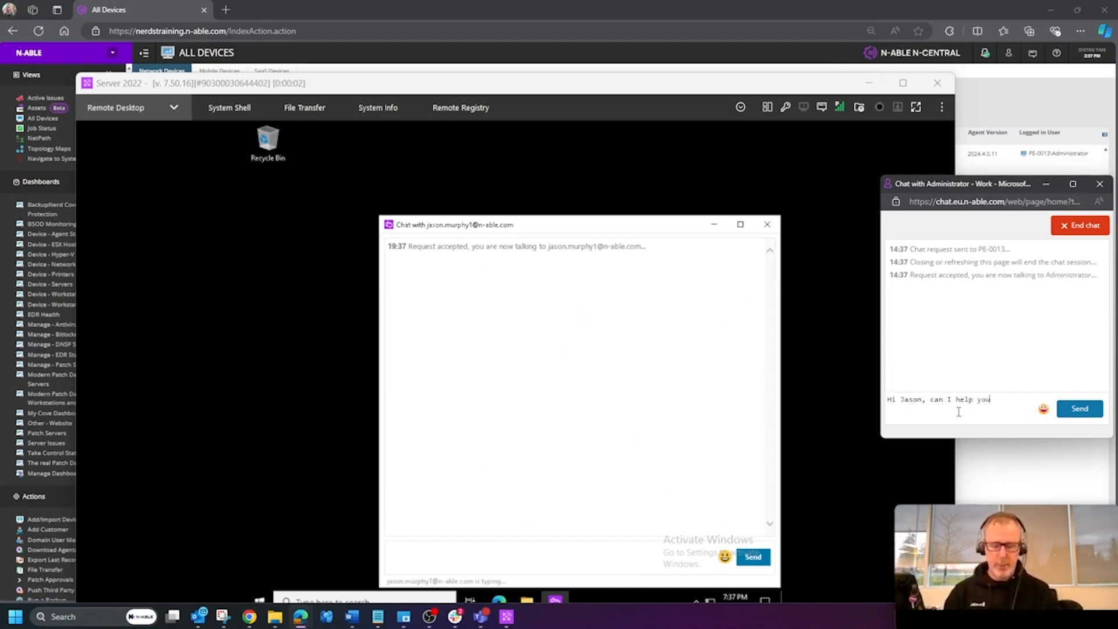
pyautogui.write(' today???')
pyautogui.press('Return')
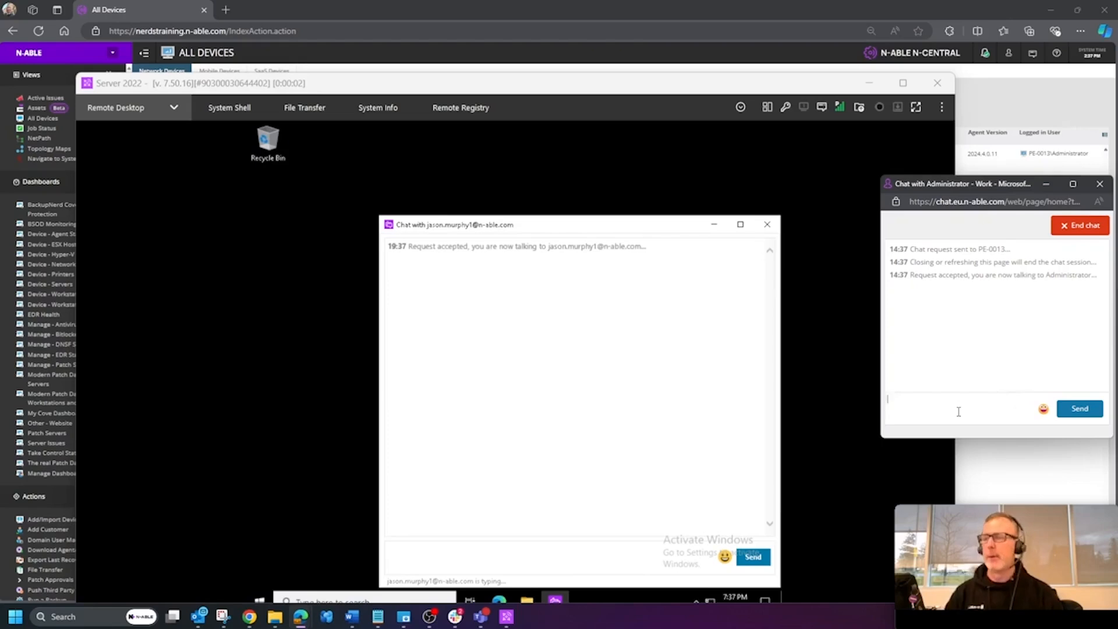
# - Add a face emoji in the technician's chat window and send it
pyautogui.click(1044, 409)
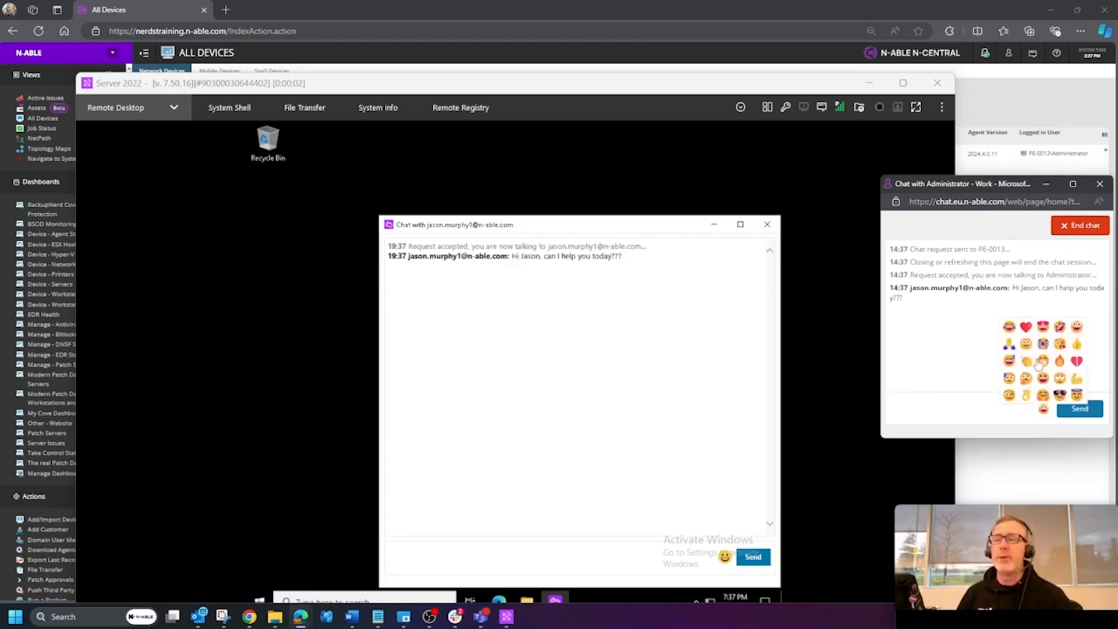
pyautogui.click(1009, 396)
pyautogui.click(1072, 412)
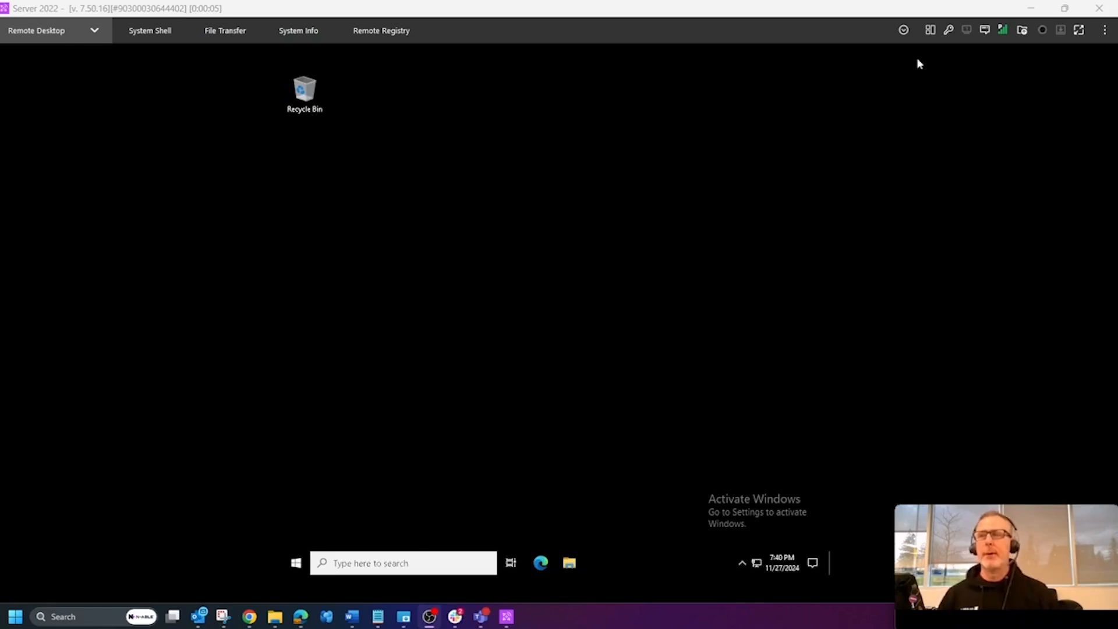
# - Open the Support Toolkit for the remote server and select the script Get Software List API.ps1 from the Scripts folder
pyautogui.click(904, 32)
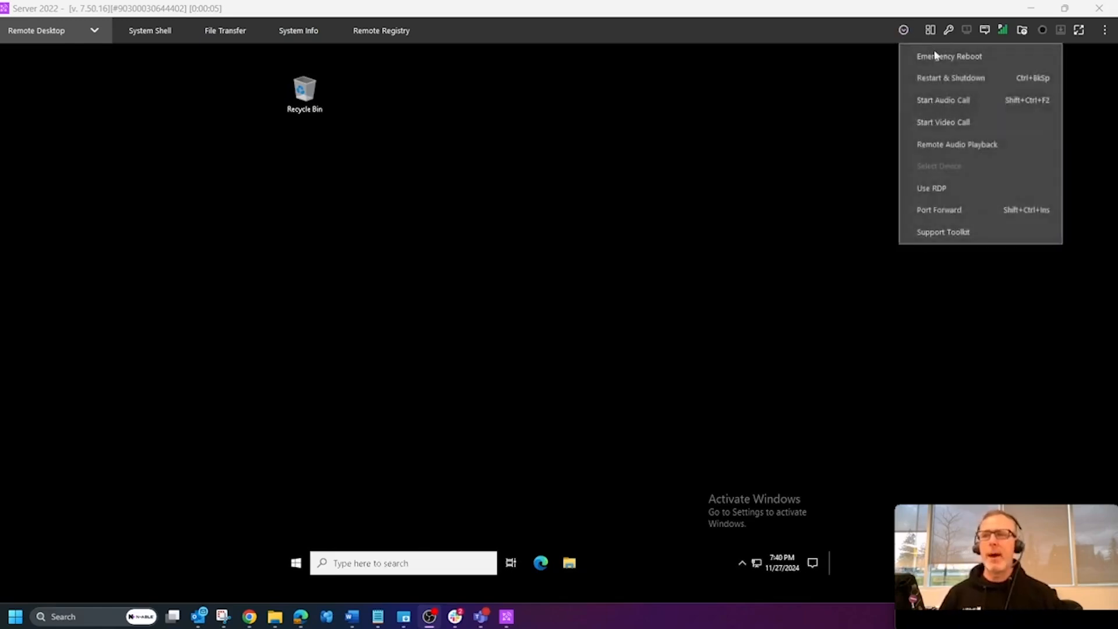
pyautogui.click(983, 233)
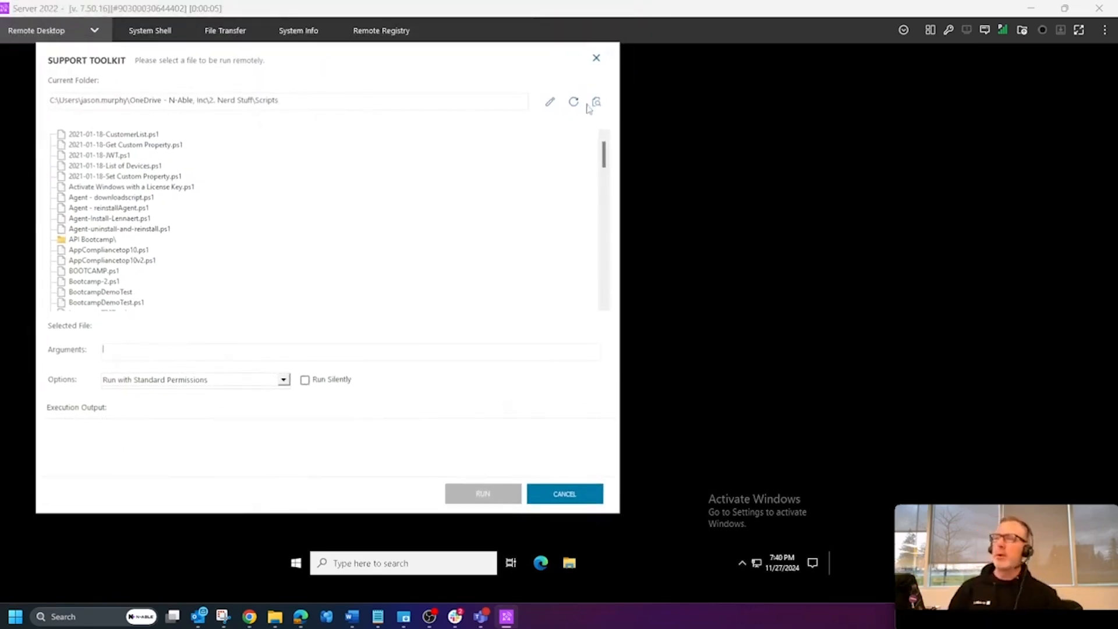
pyautogui.hotkey('ctrl', 'a')
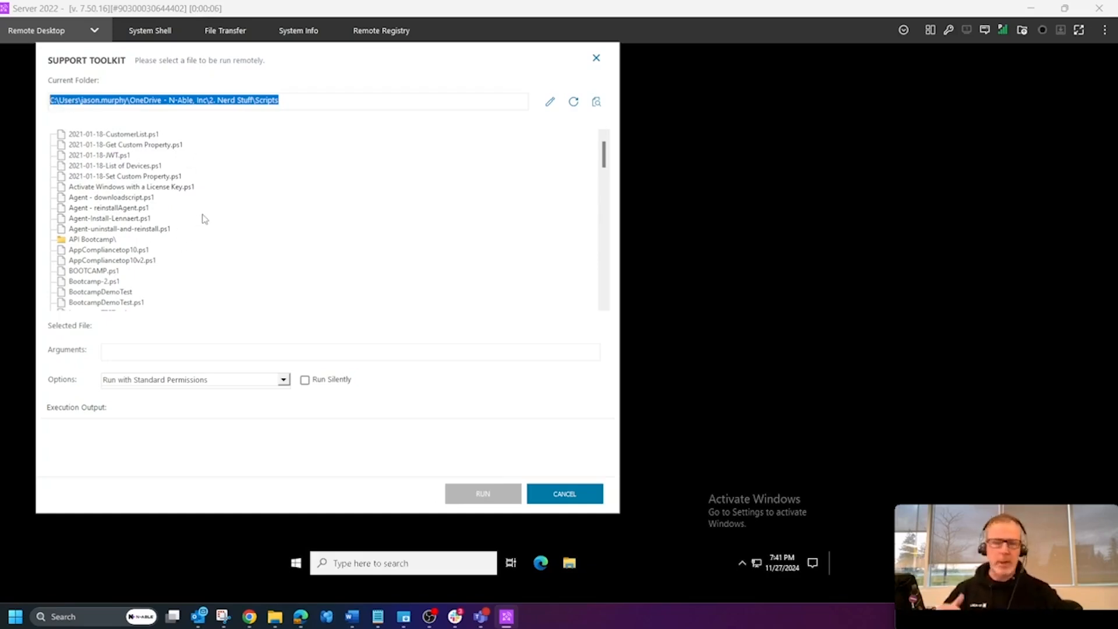
pyautogui.click(293, 102)
pyautogui.scroll(-10, 88, 217)
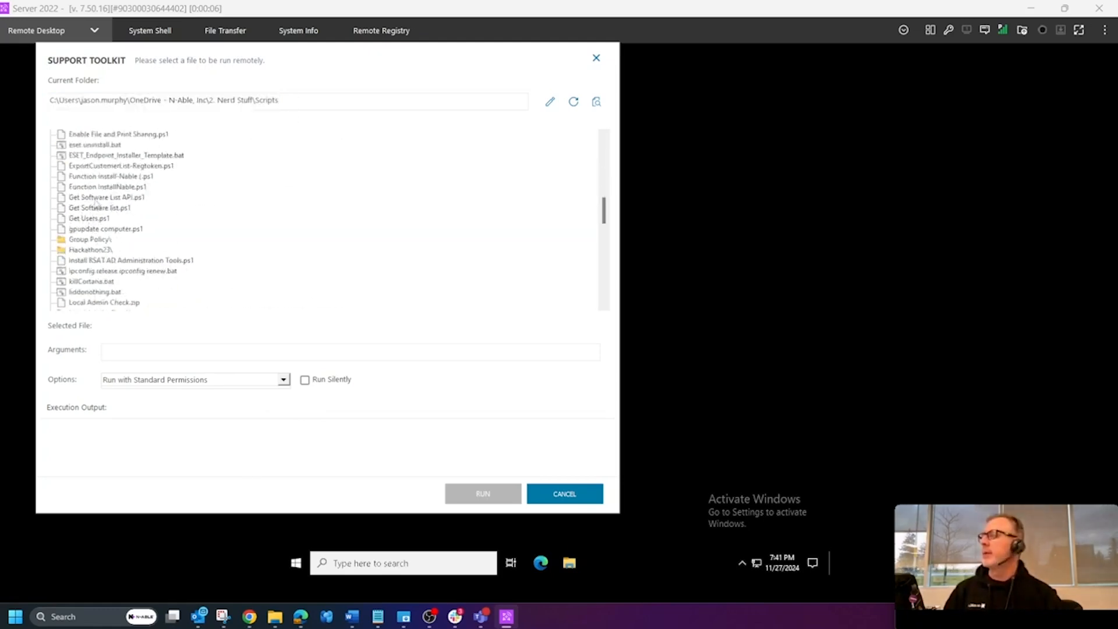
pyautogui.click(96, 198)
# - Enter /silent as the script's argument and clear it again
pyautogui.click(118, 350)
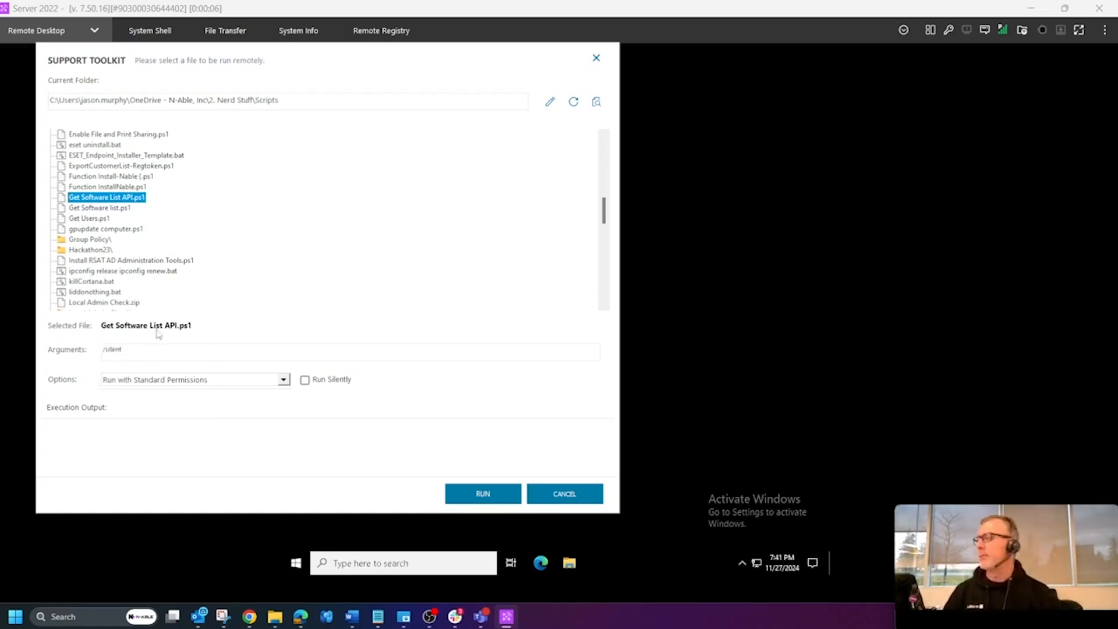
pyautogui.moveTo(159, 352); pyautogui.dragTo(1, 343)
pyautogui.press('BackSpace')
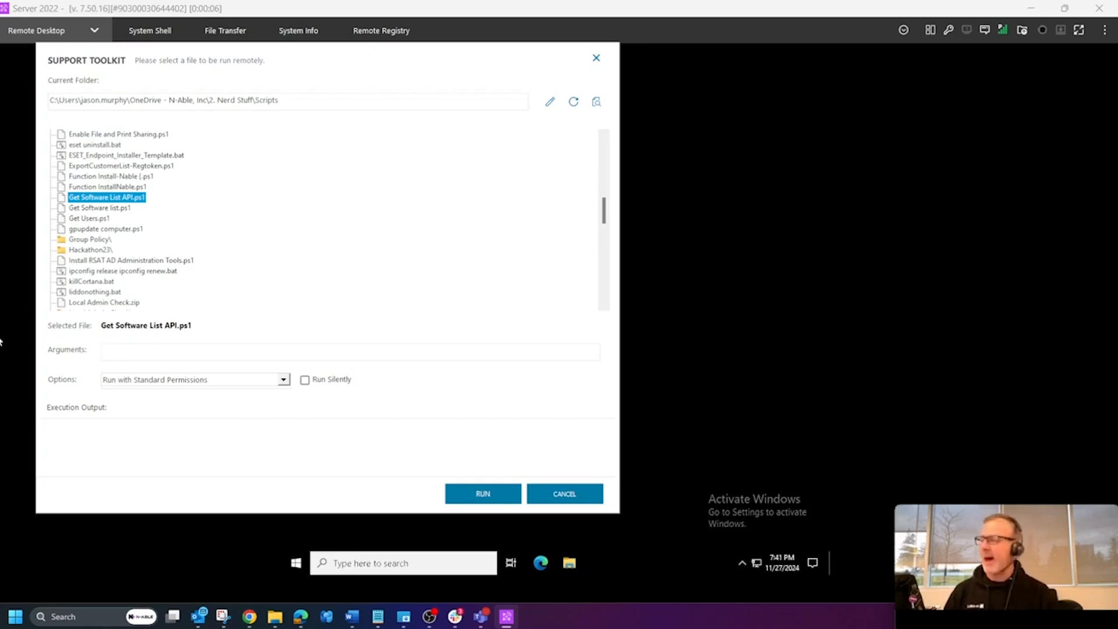
# - Run the selected script with the Run Silently option enabled and check its execution output
pyautogui.click(304, 382)
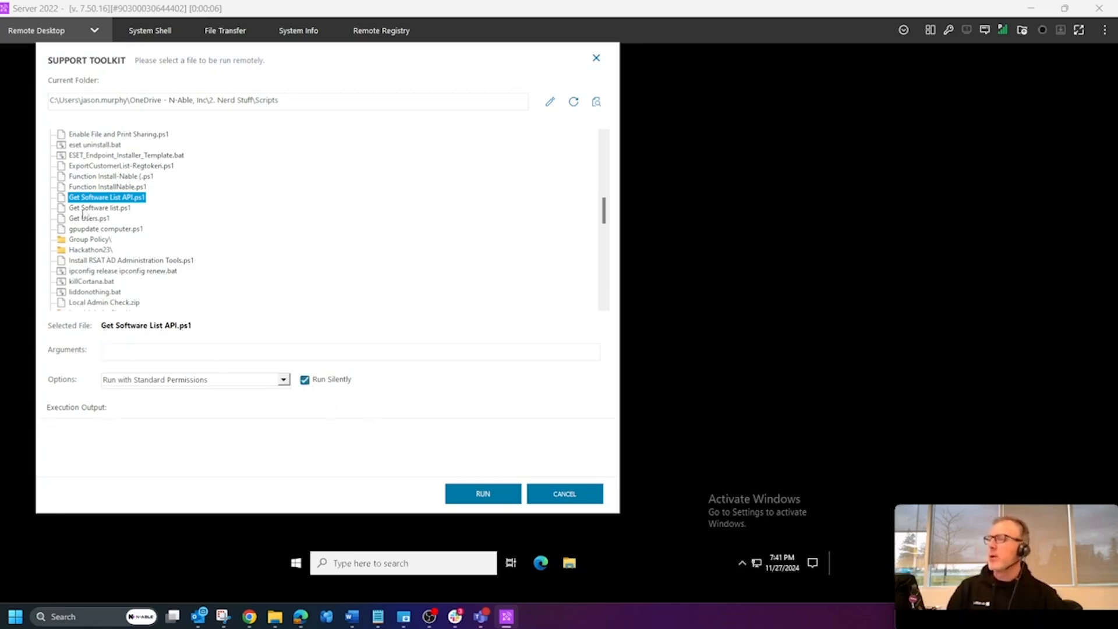
pyautogui.click(483, 495)
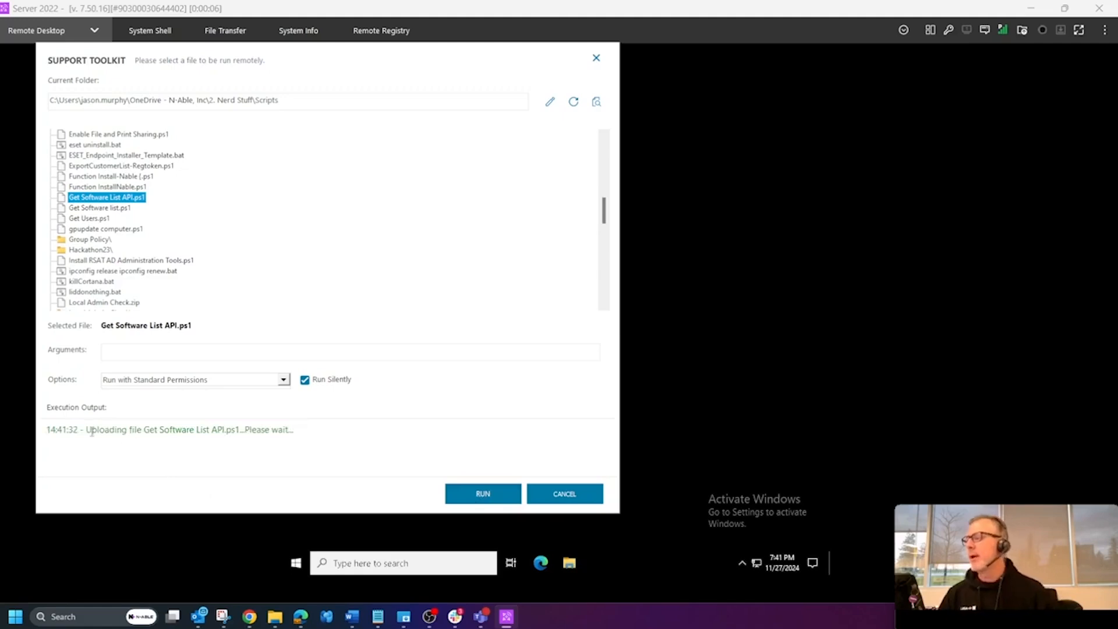
pyautogui.moveTo(315, 429); pyautogui.dragTo(47, 431)
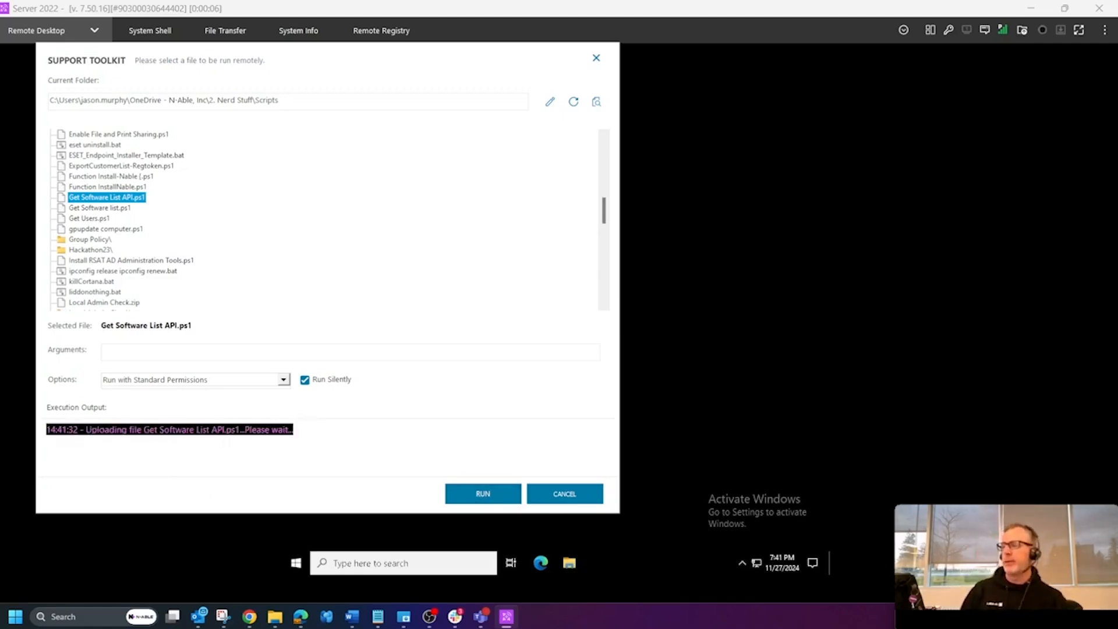
pyautogui.click(127, 429)
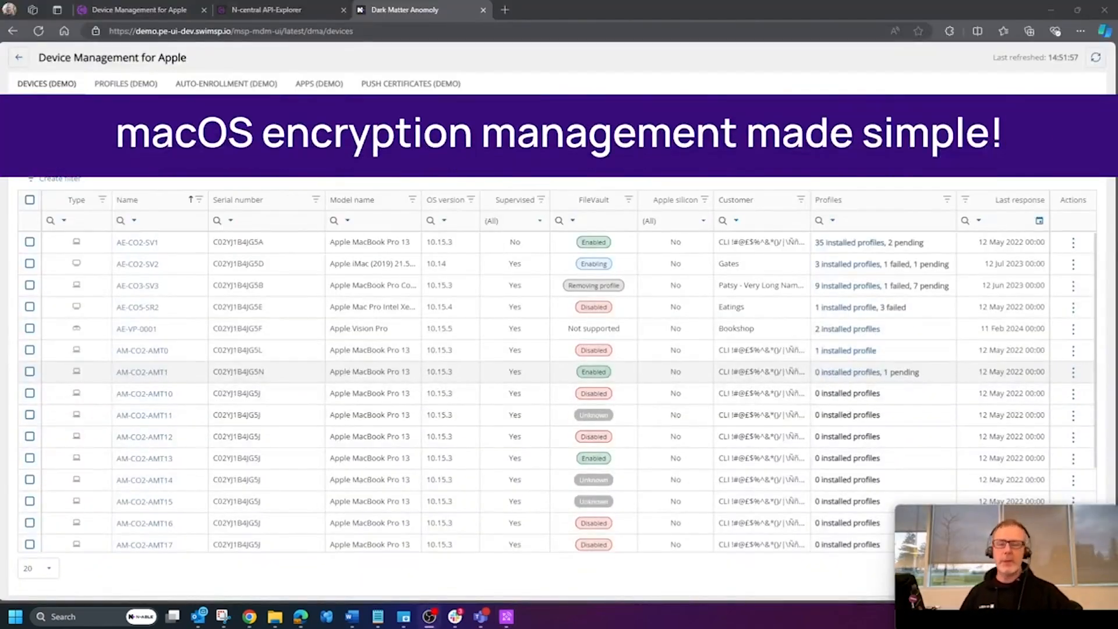
# - Enable FileVault for the Apple device AM-CO2-AMT1 and confirm the request
pyautogui.click(31, 373)
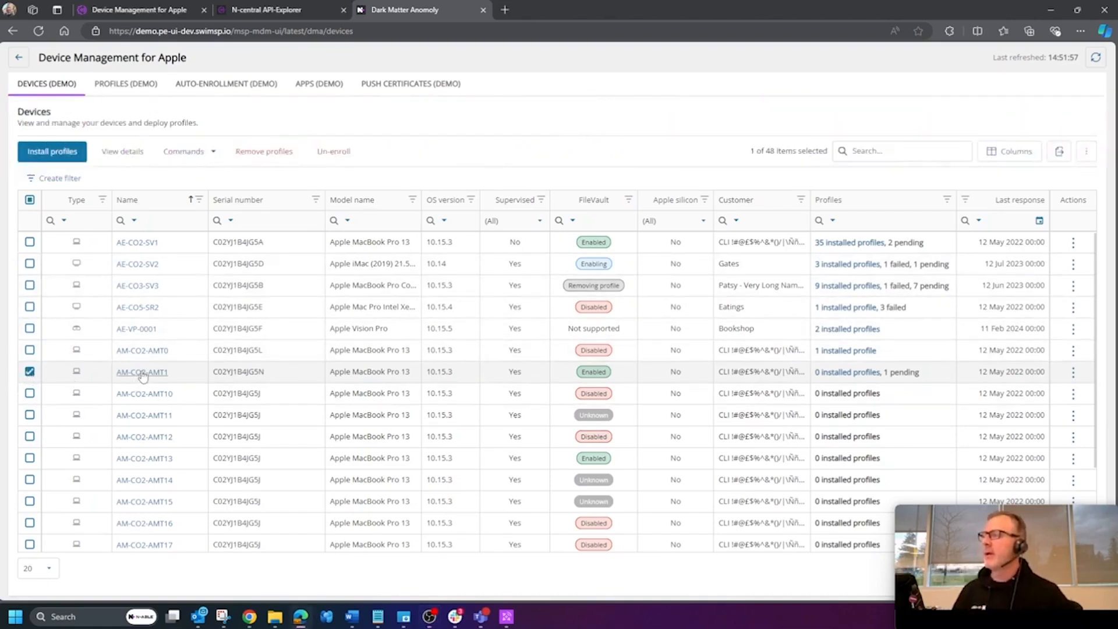
pyautogui.click(213, 155)
pyautogui.moveTo(187, 178)
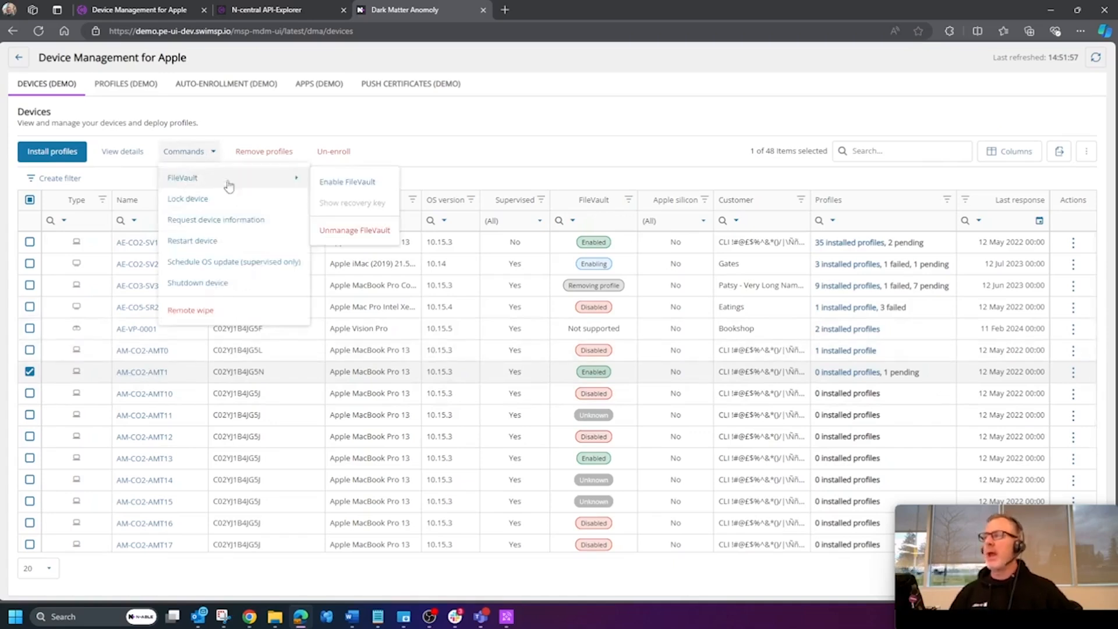
pyautogui.click(362, 183)
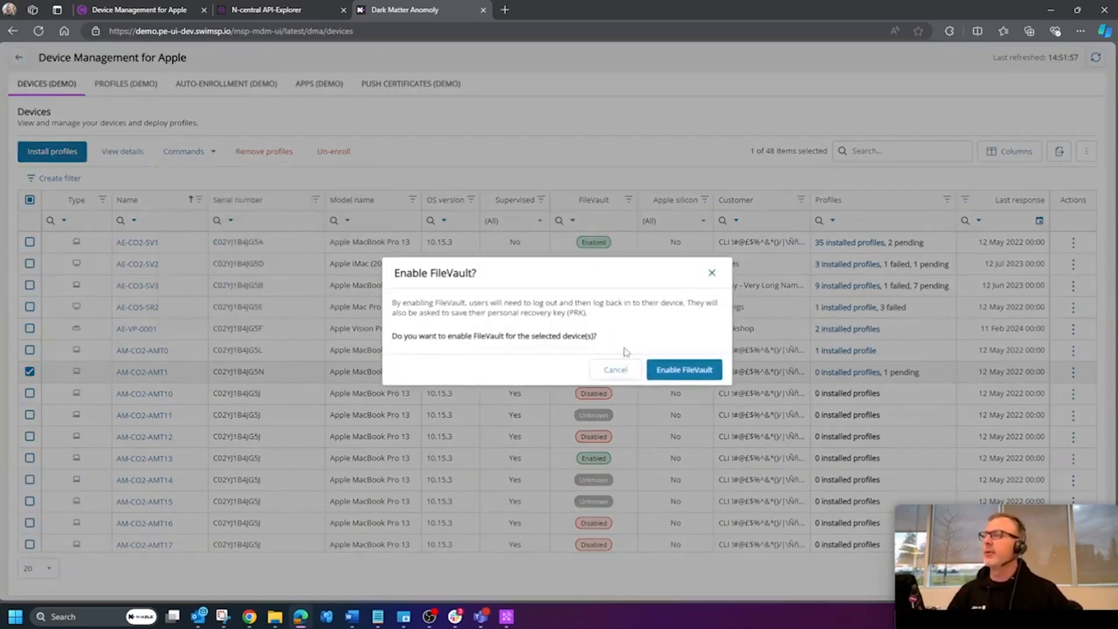
pyautogui.click(682, 371)
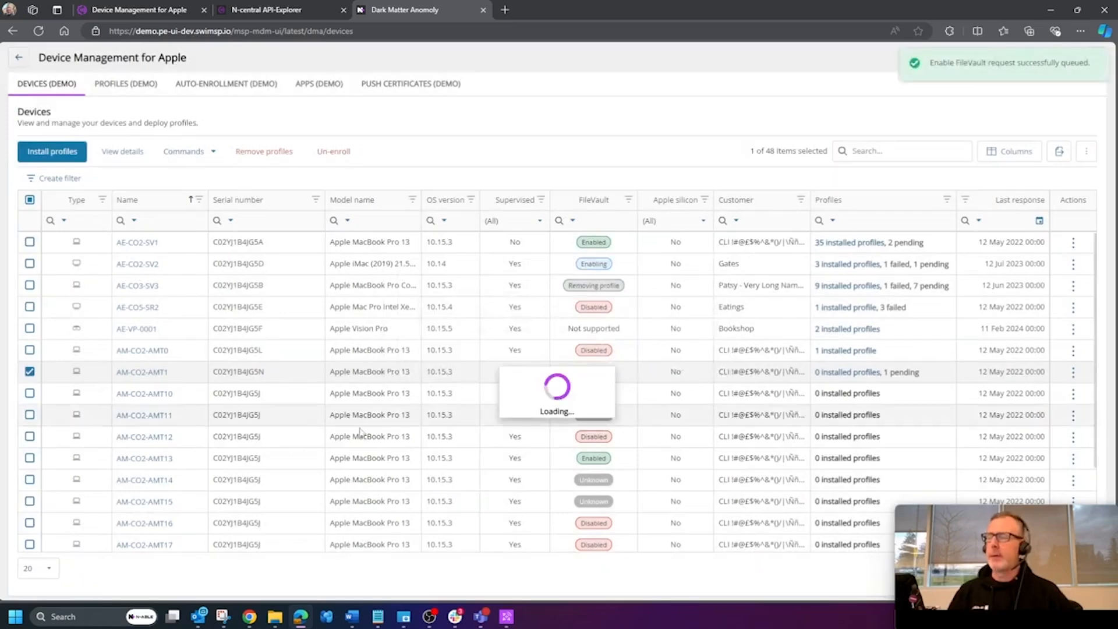
# - Open the summary of device AM-CO2-AMT1 and examine its FileVault configuration status
pyautogui.click(142, 373)
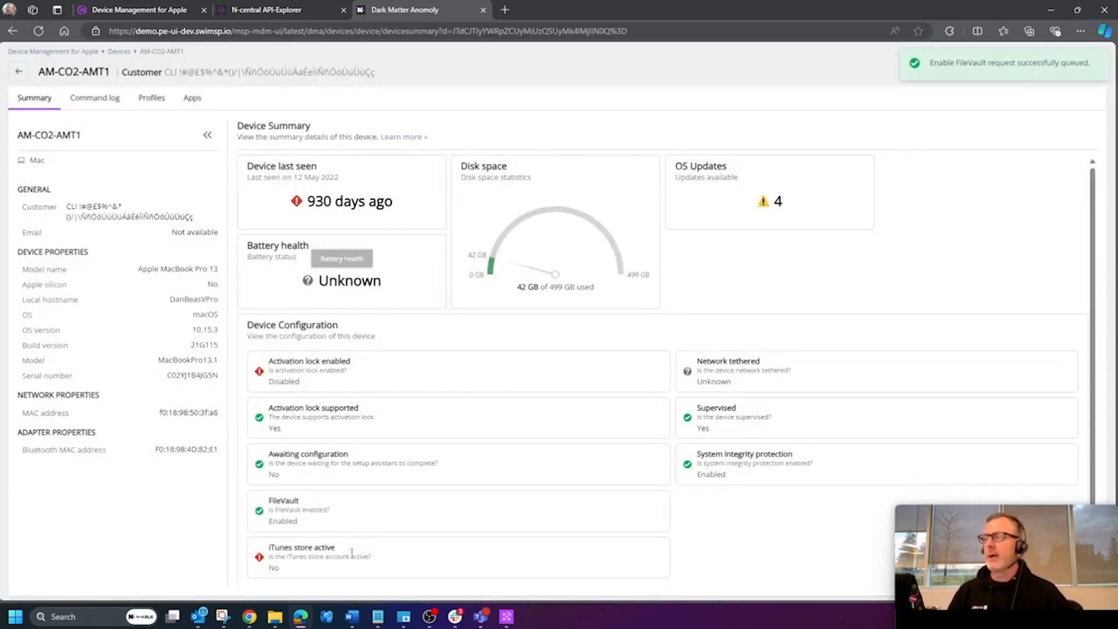
pyautogui.moveTo(271, 505); pyautogui.dragTo(373, 529)
pyautogui.click(372, 529)
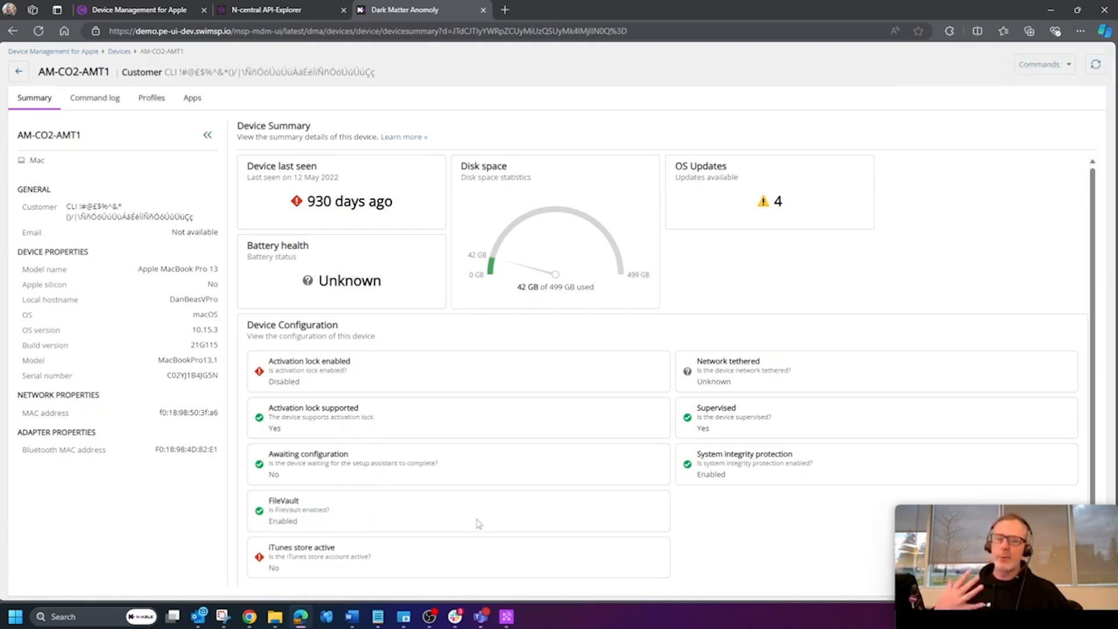